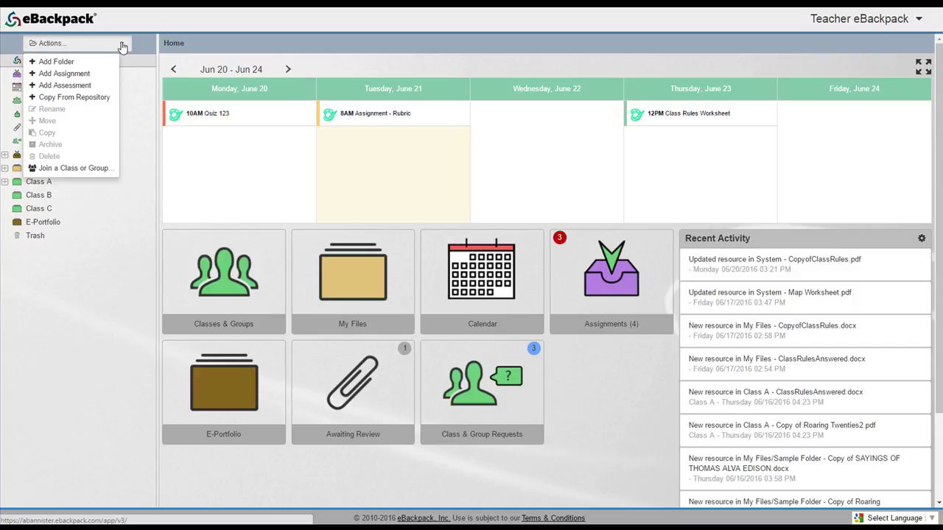
Start a new assignment located in My Files and Class B, and name it "Specific Assignment Name".
click(90, 77)
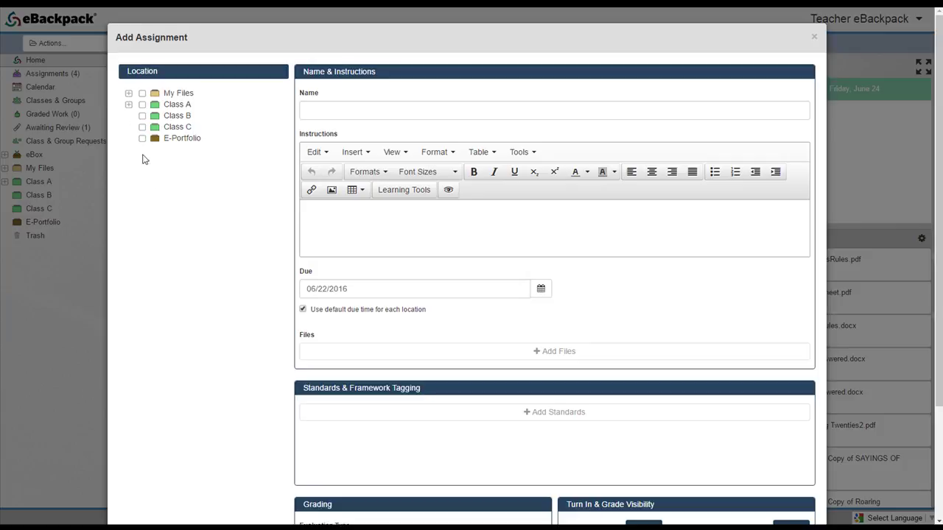
click(142, 94)
click(143, 116)
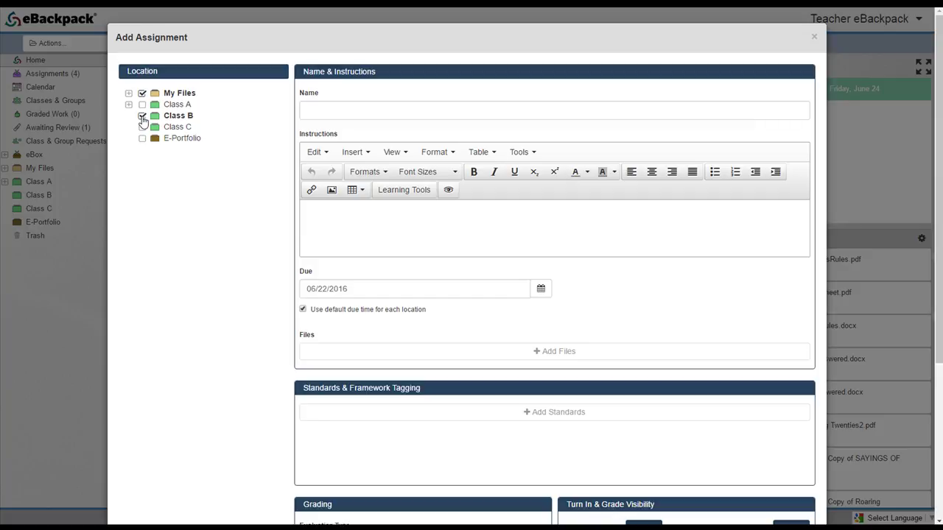
click(341, 114)
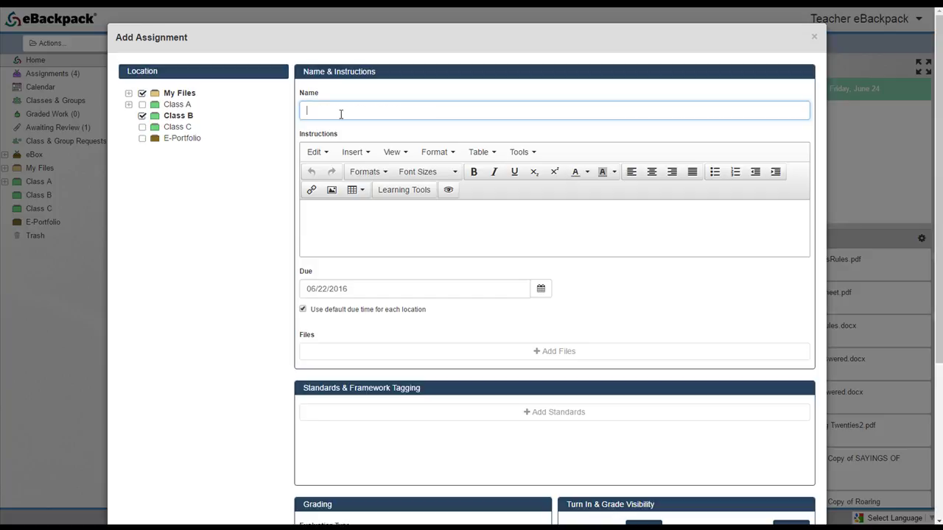
text(Specific Assignment Name)
click(315, 207)
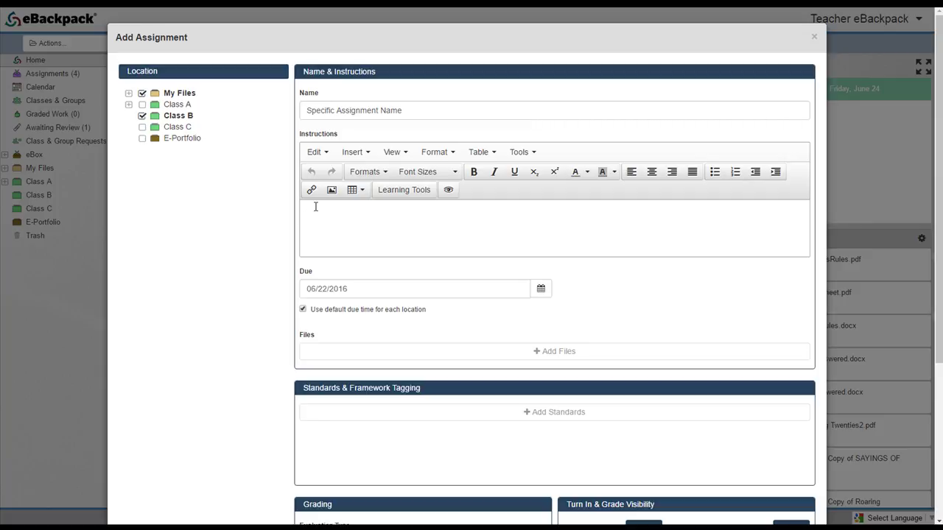
text(Complete this worksheet...)
key(Return)
text(www.ebackpack)
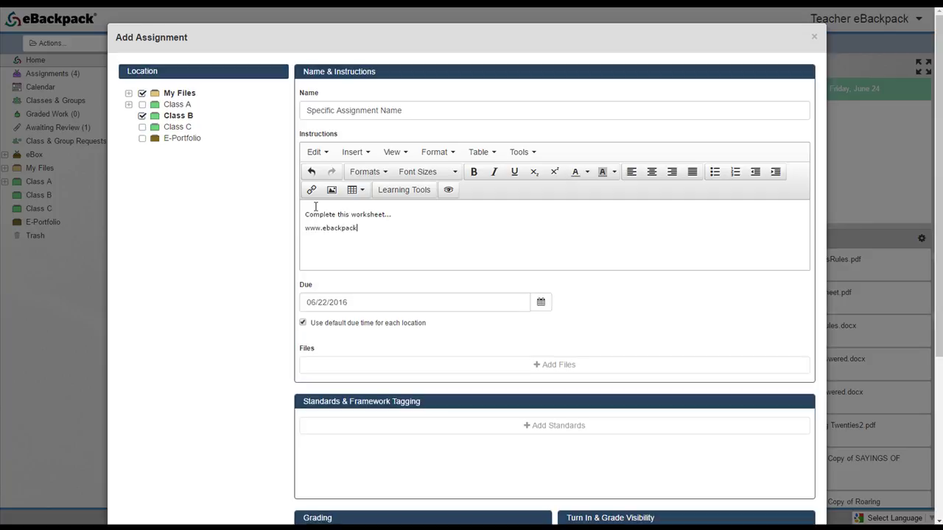
text(.com)
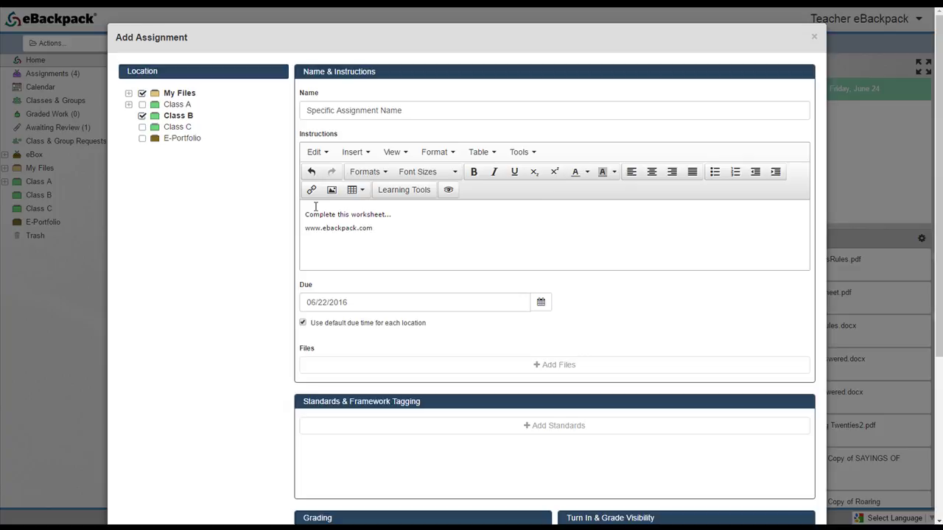
key(Return)
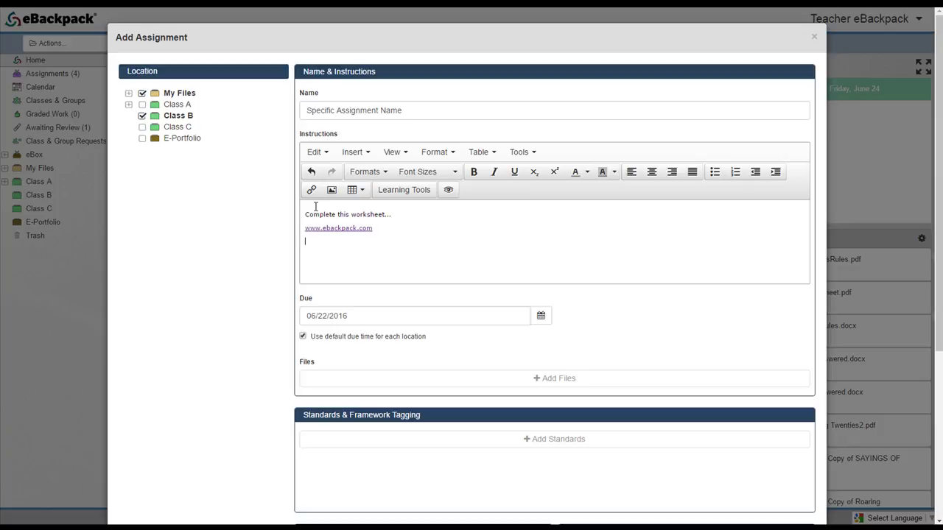
Embed a YouTube video in the instructions using Learning Tools, searching for "roaring".
click(408, 190)
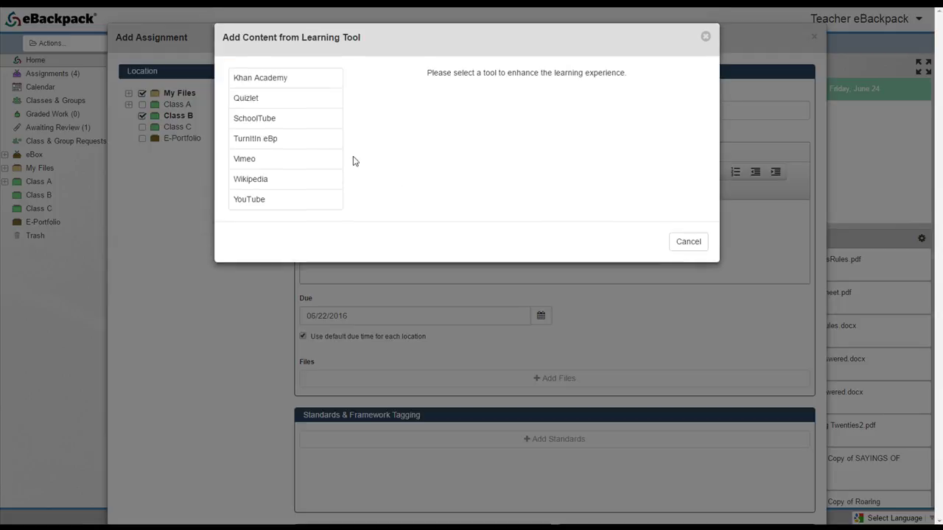
click(253, 202)
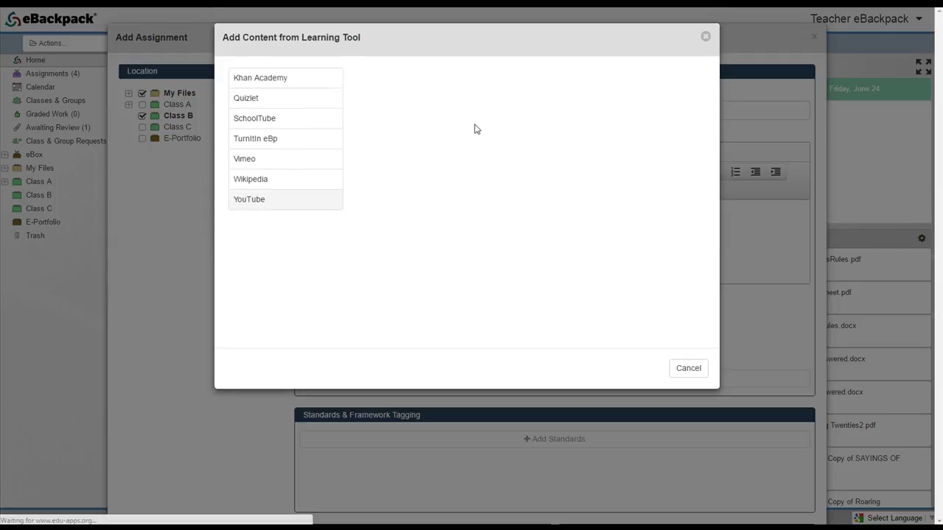
click(574, 91)
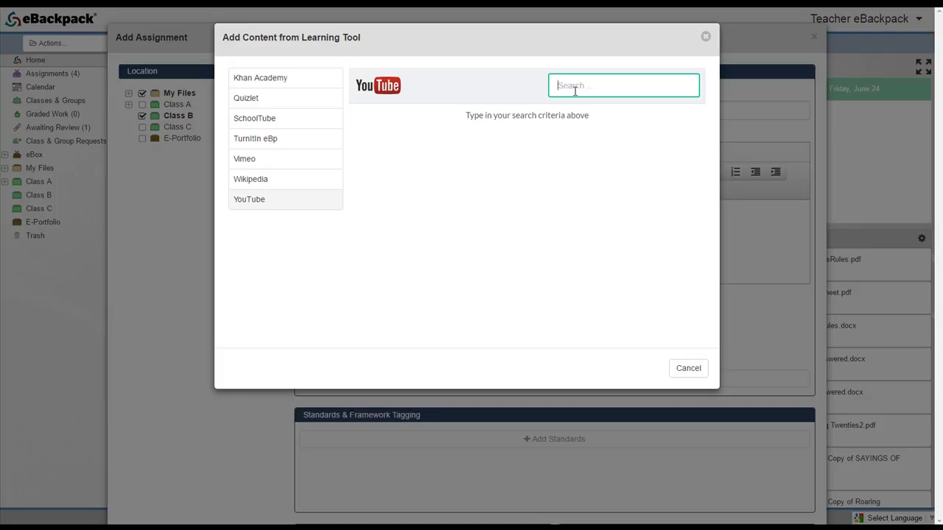
text(roaring)
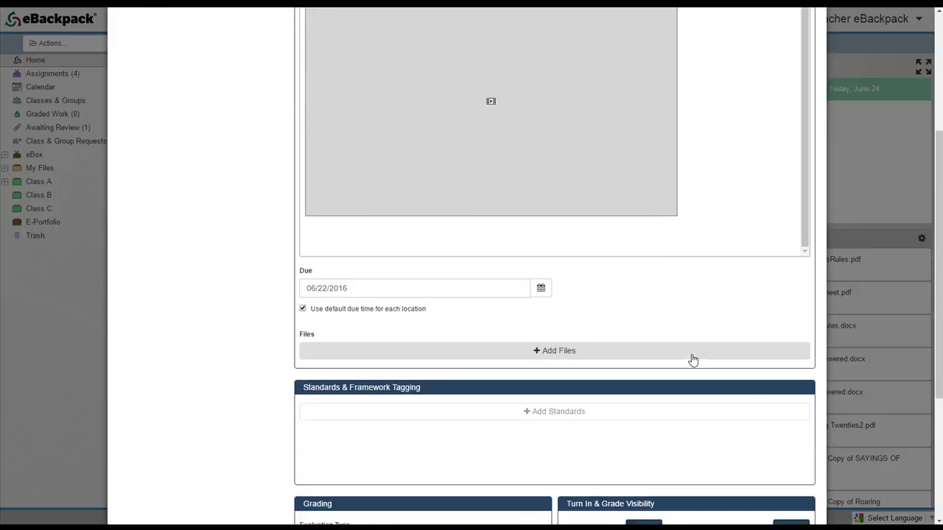
Turn off the default due time for each location and set the assignment's due time to 10:00 am.
scroll(693, 358, down, 3)
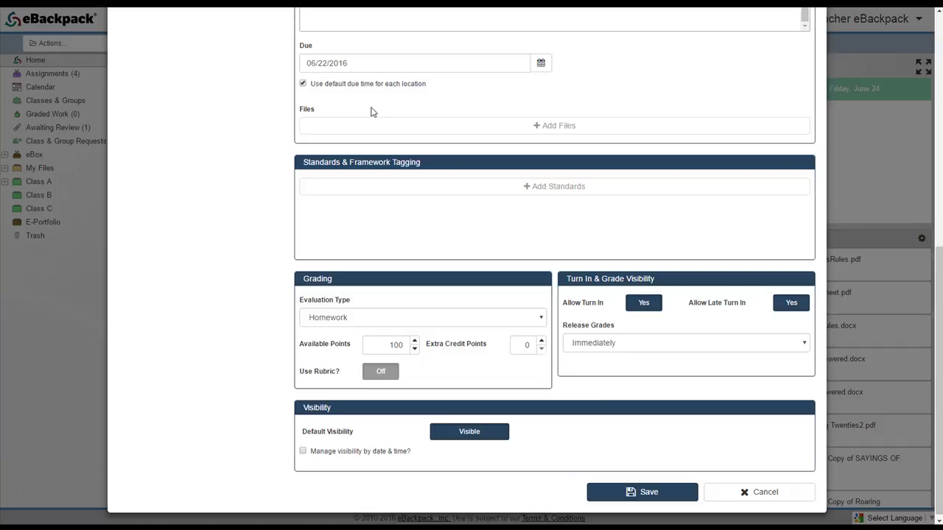
click(303, 84)
click(575, 63)
click(574, 89)
click(575, 88)
click(523, 88)
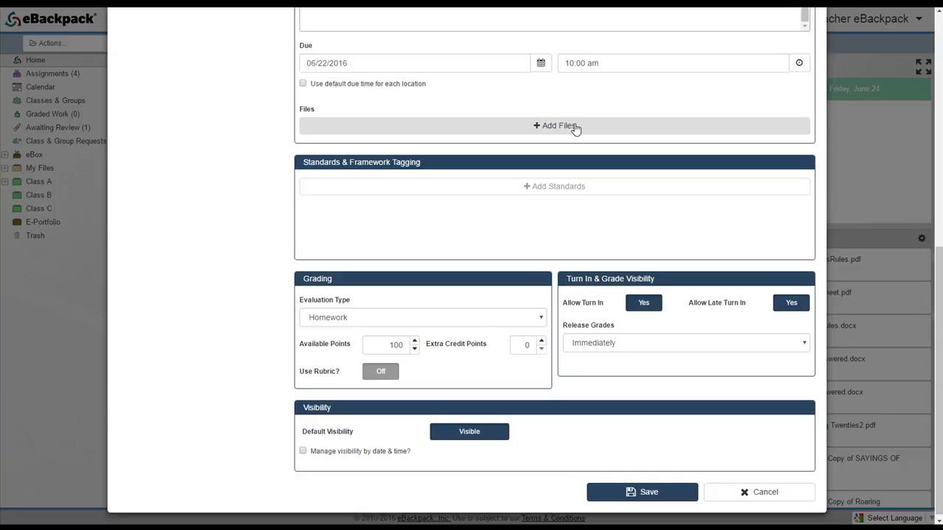
Attach the file "Copy of Class Rules.docx" from Google Drive to the assignment.
click(575, 126)
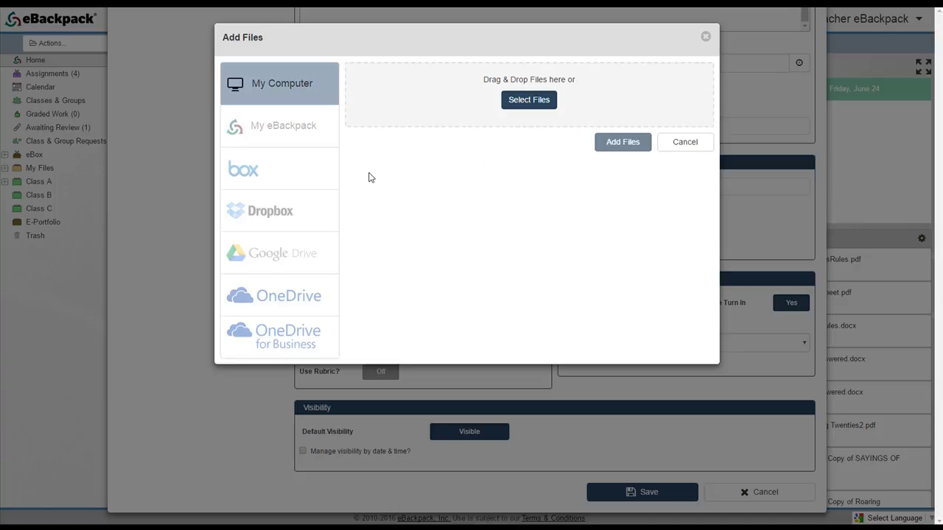
click(263, 254)
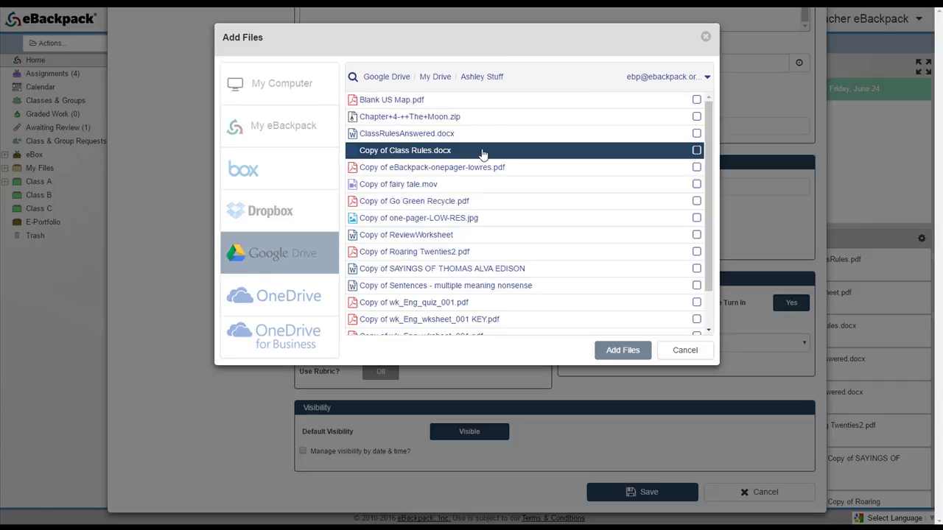
click(482, 154)
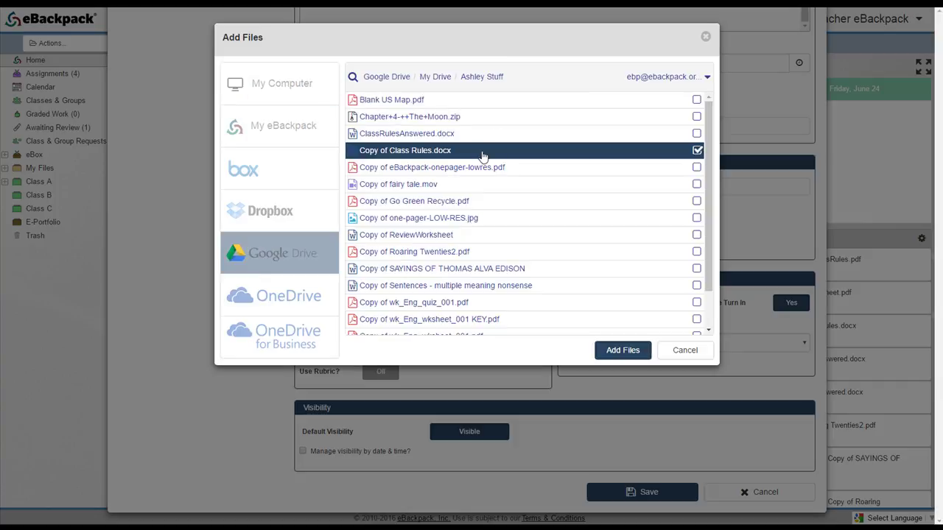
click(618, 351)
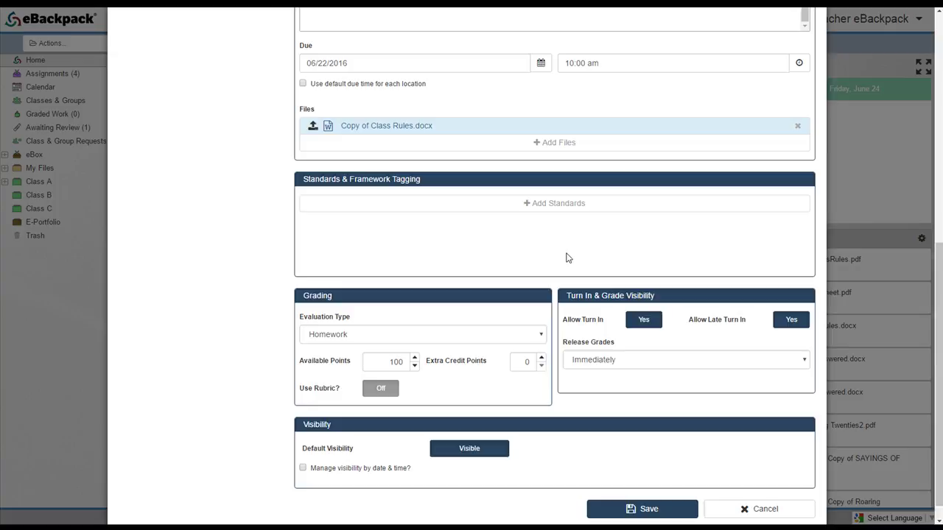
Check the available points, extra credit points and Release Grades options, and save the assignment.
scroll(505, 301, down, 1)
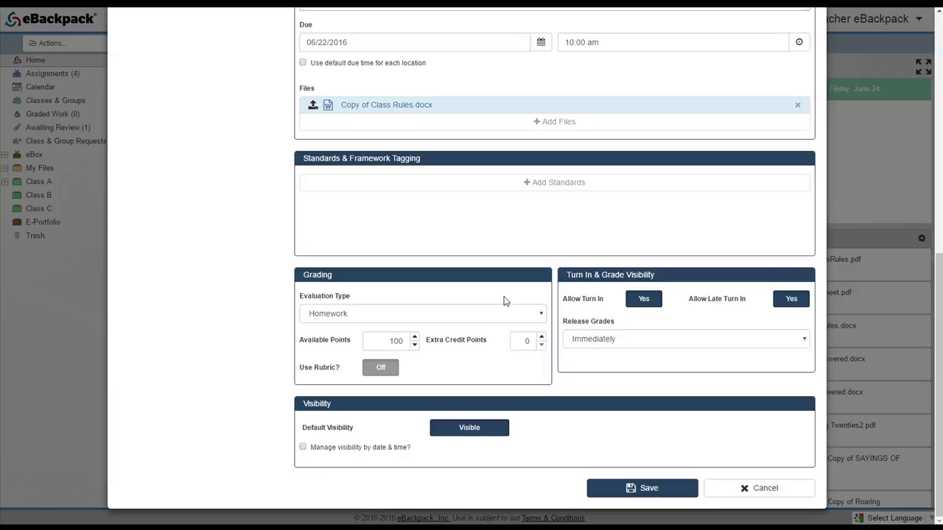
drag(380, 341, 409, 340)
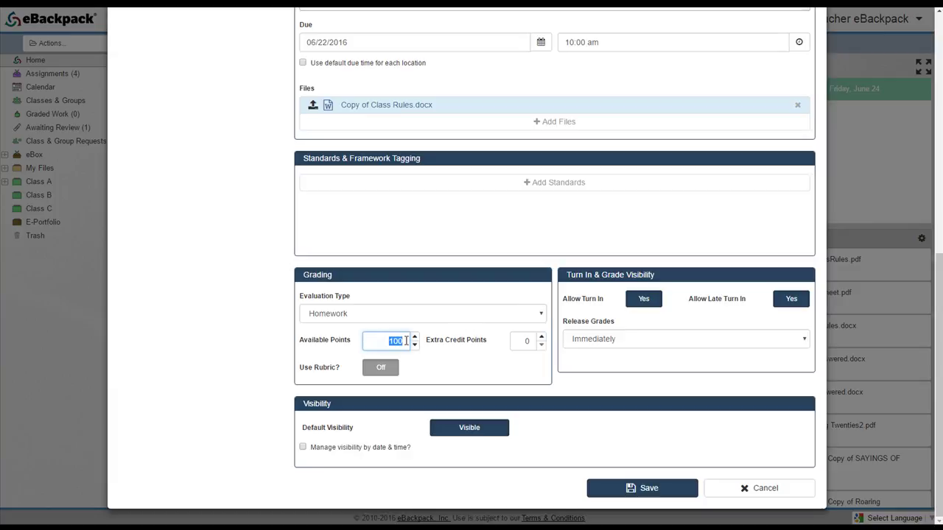
key(Tab)
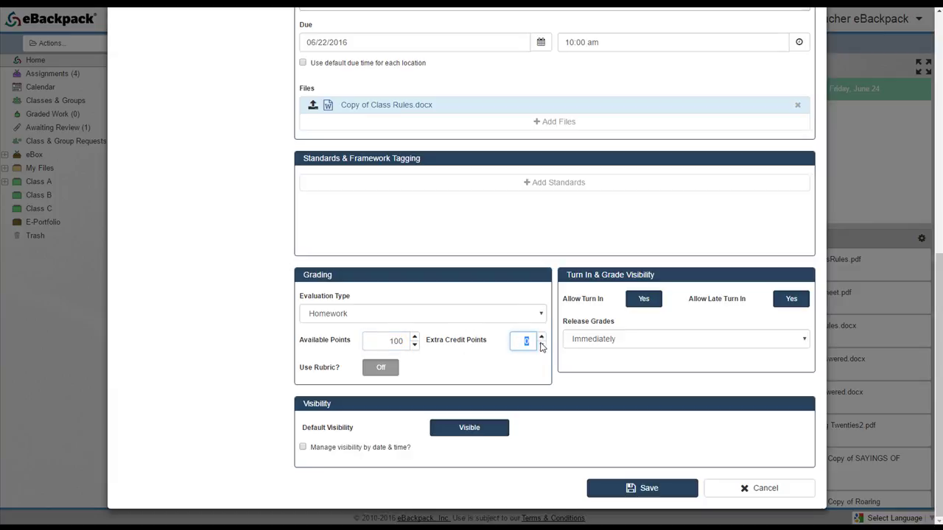
click(564, 274)
click(736, 339)
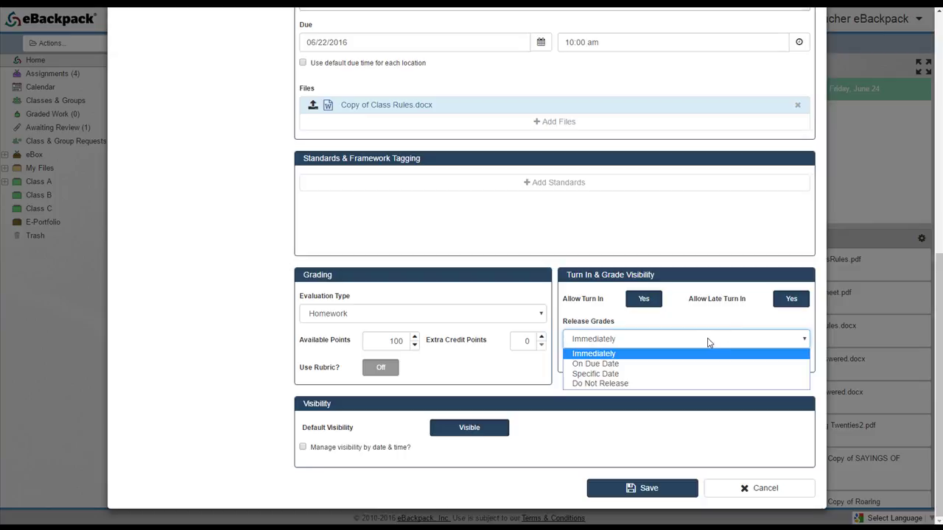
click(709, 342)
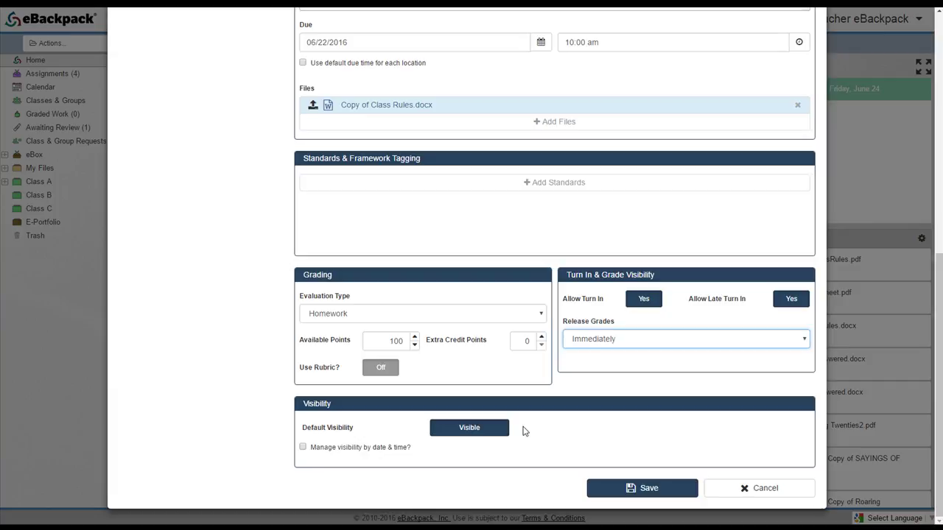
click(630, 490)
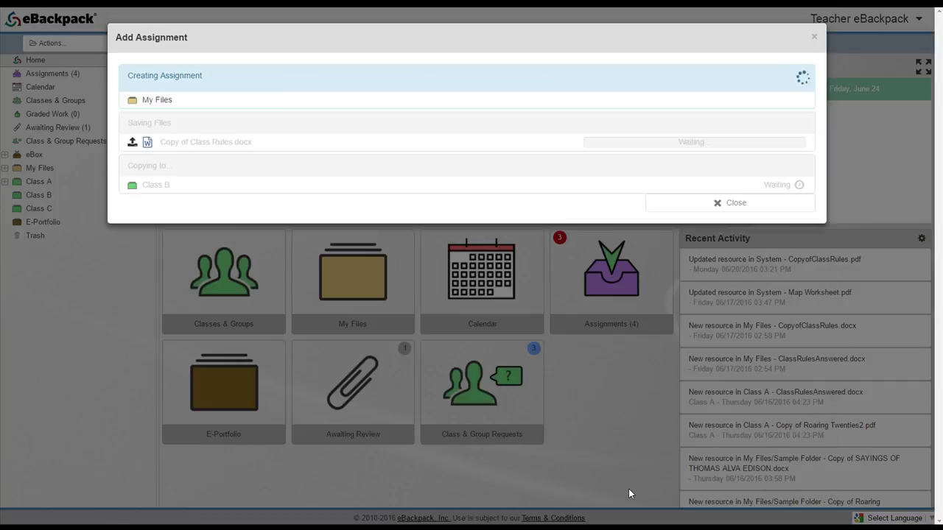